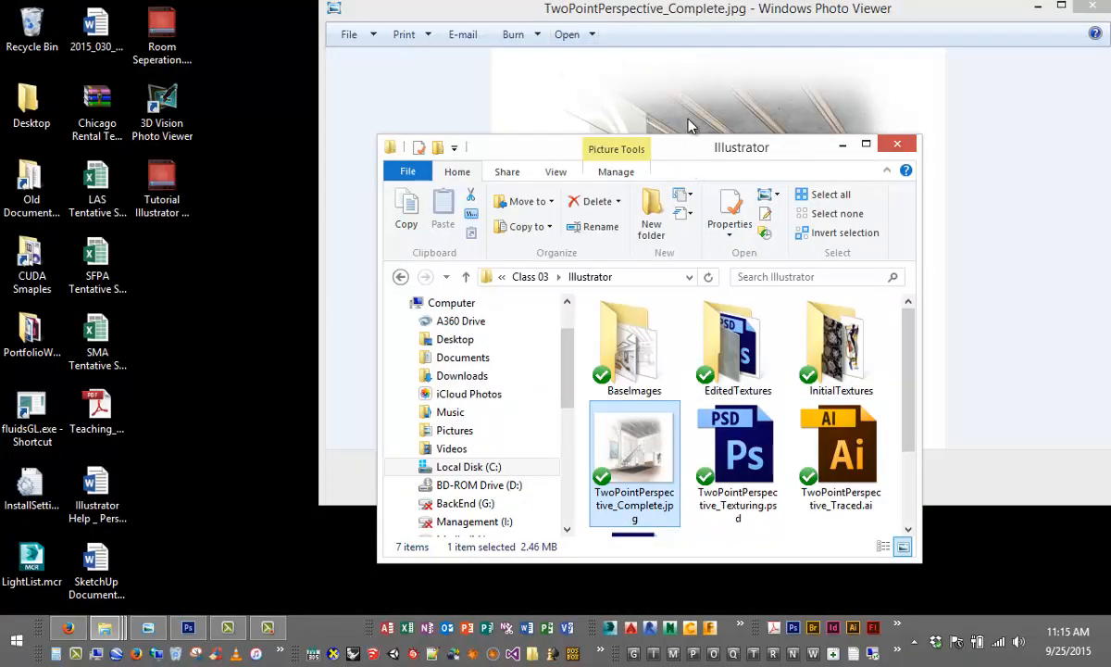
- Open CarpetPattern.jpg from the InitialTextures folder in Photoshop
double_click(690, 148)
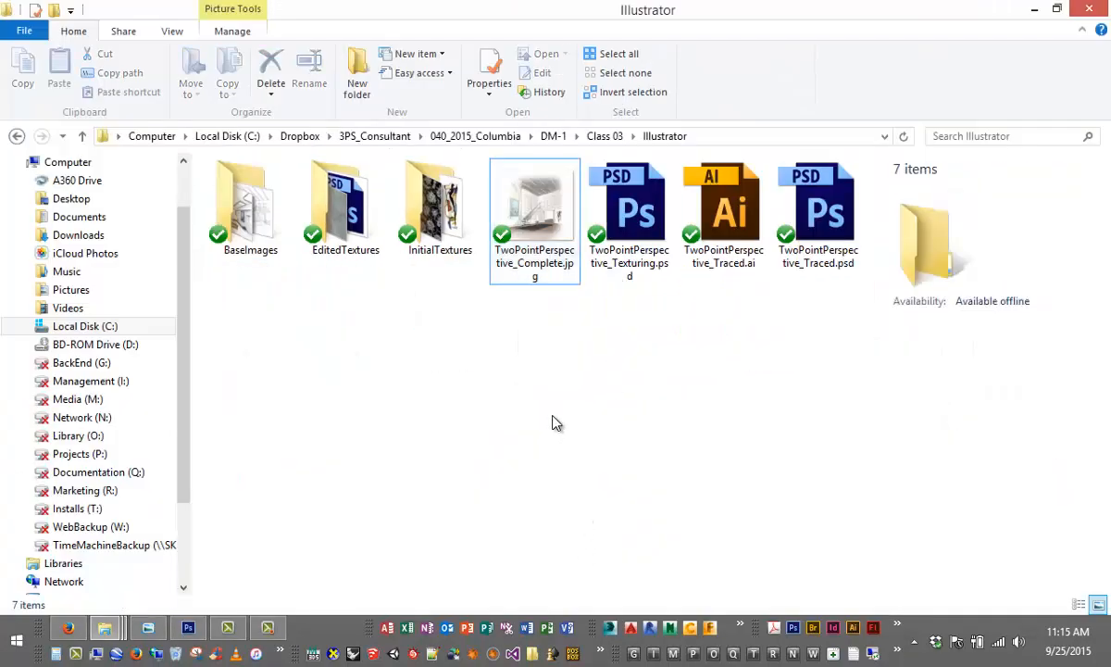
double_click(440, 237)
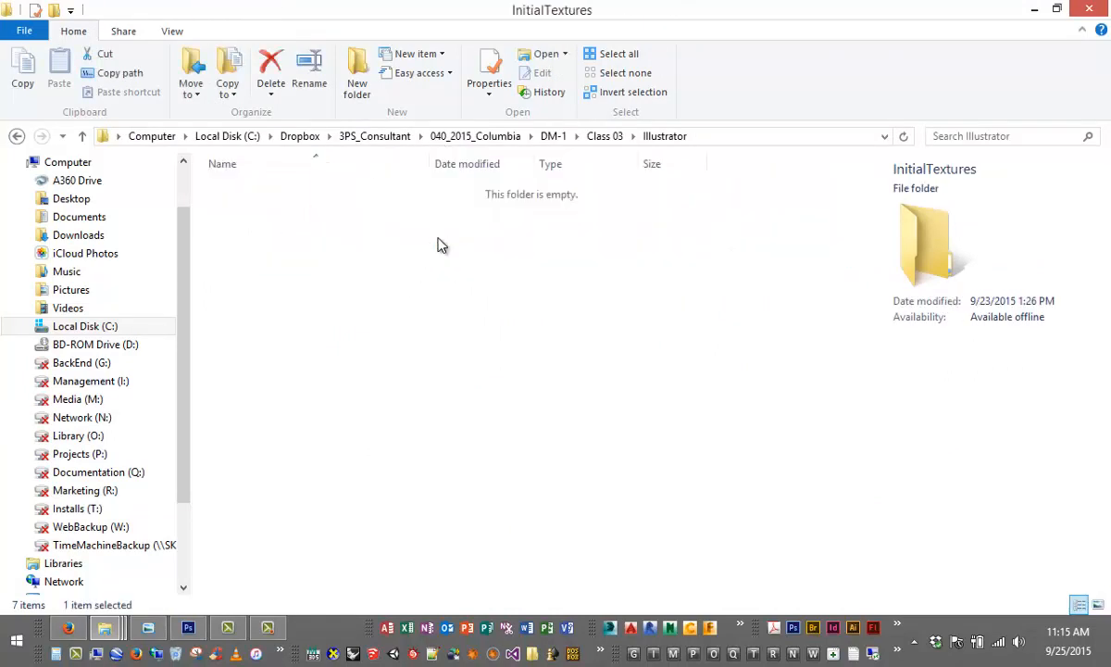
click(217, 214)
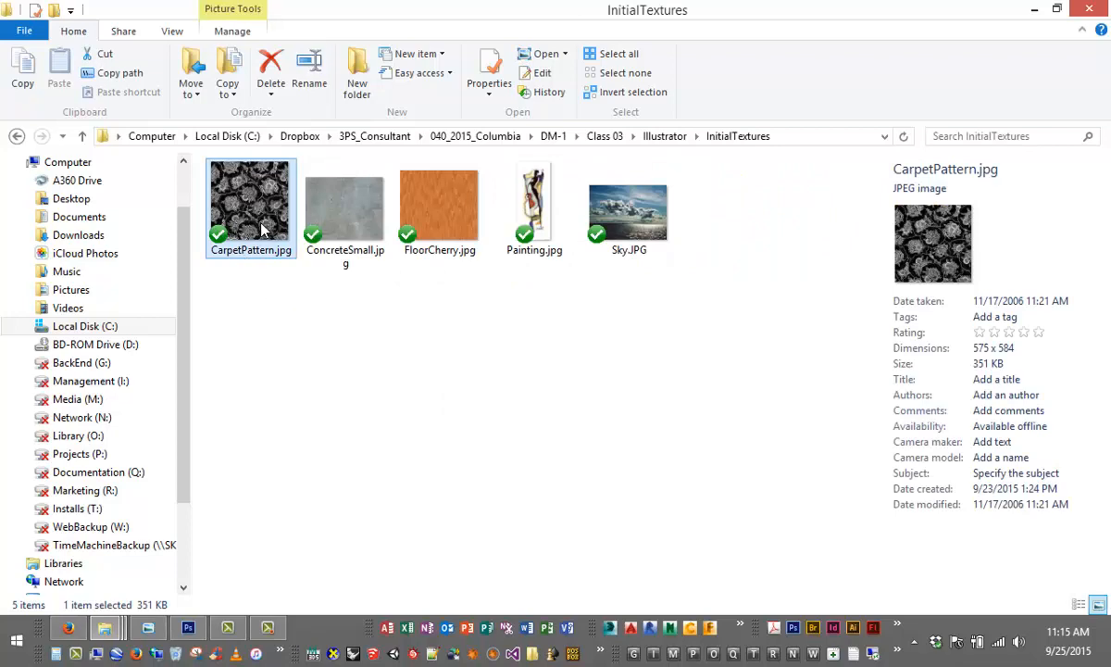
drag(261, 230, 811, 67)
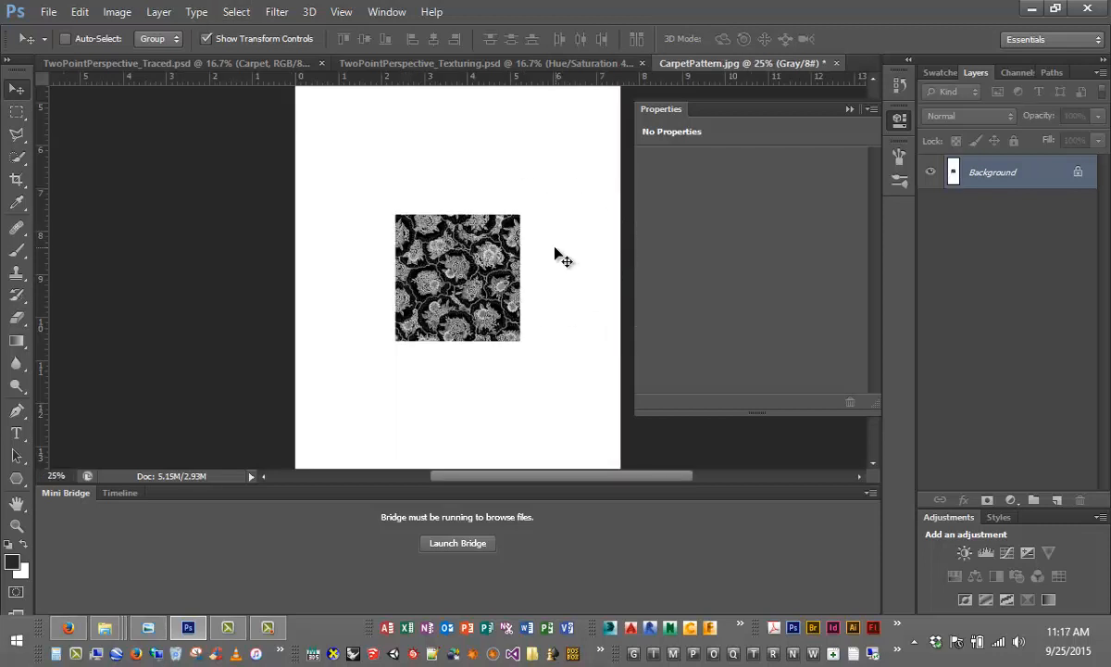
- Undo the canvas enlargement and convert the locked Background into an editable layer named Layer 0
key(ctrl+z)
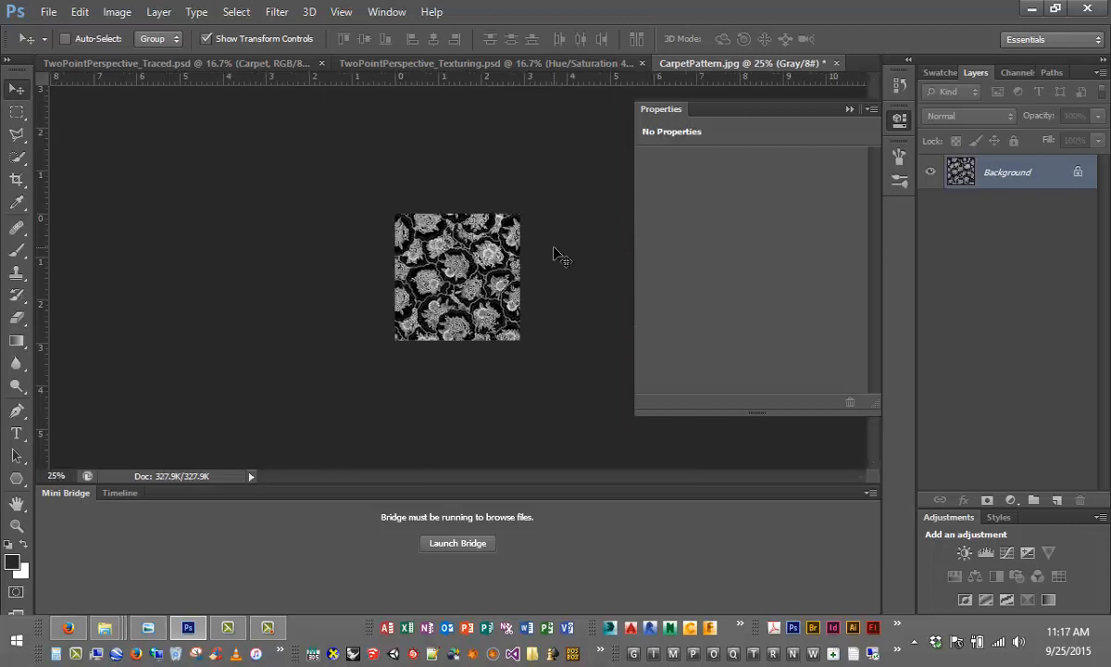
double_click(1046, 172)
click(696, 205)
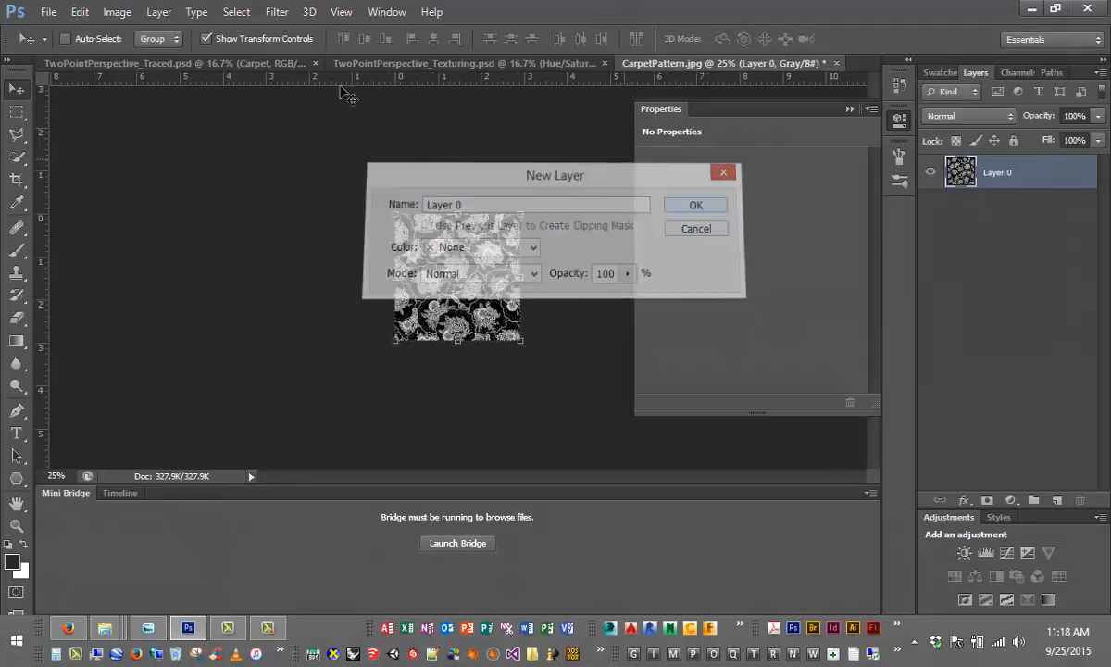
- Set the carpet image's canvas size to 1500 pixels wide by 3600 pixels high
click(116, 12)
click(150, 151)
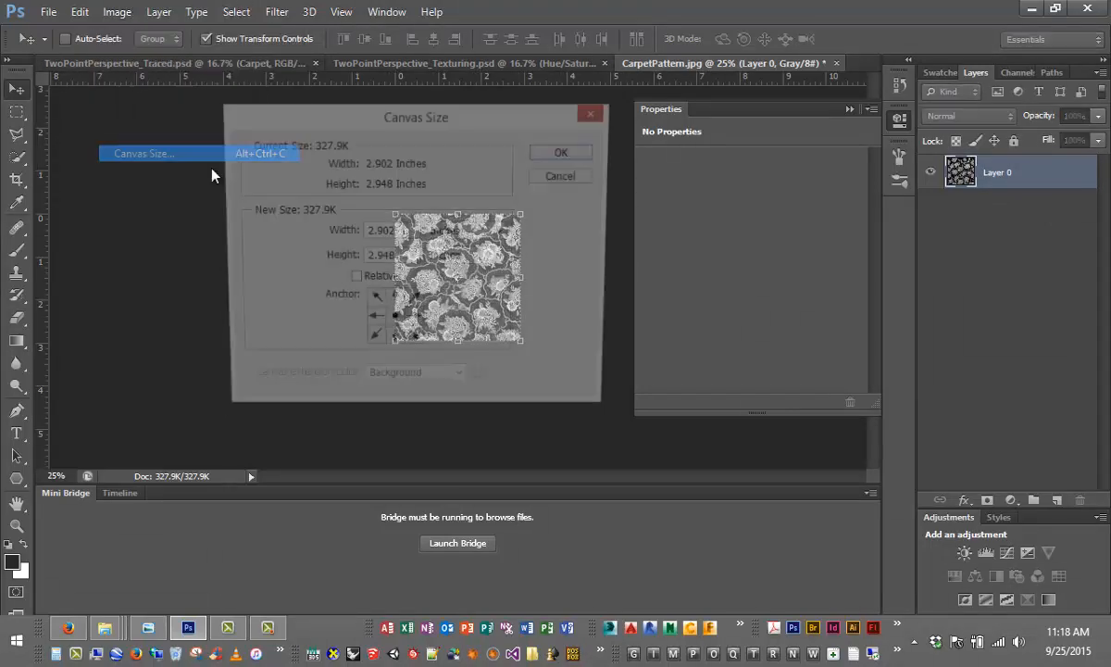
double_click(397, 232)
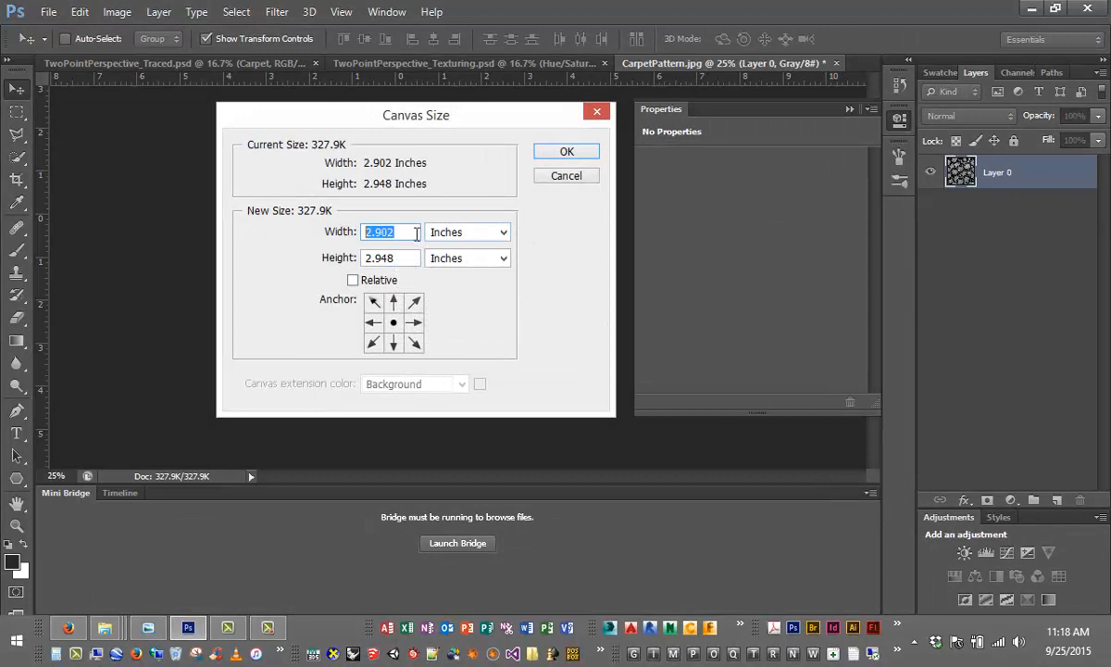
click(508, 234)
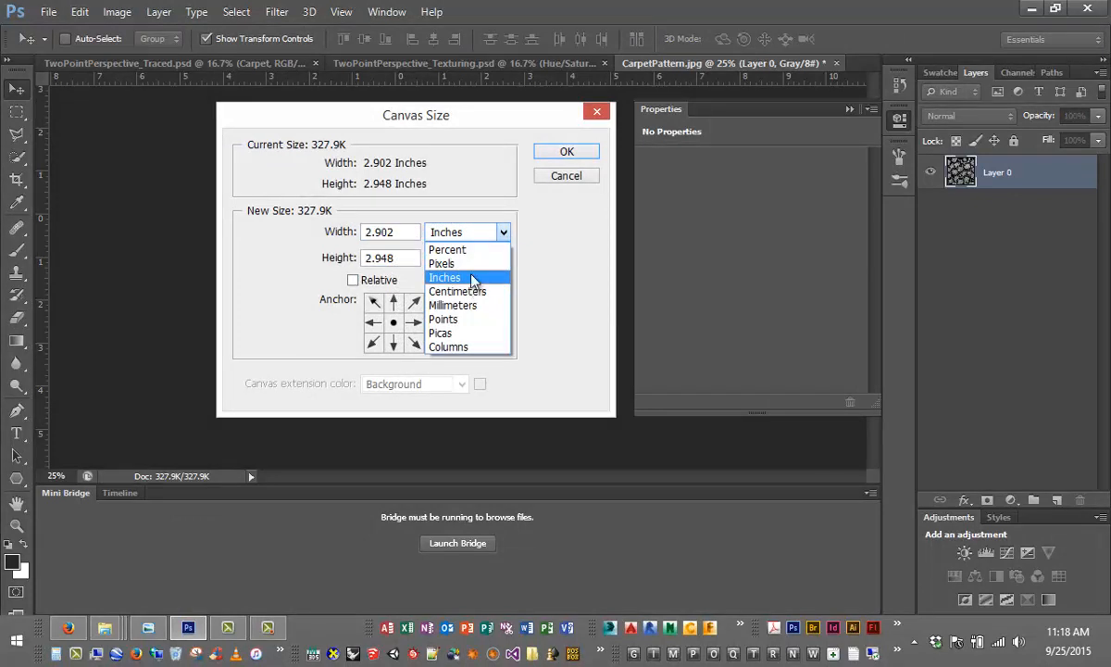
click(442, 246)
double_click(397, 232)
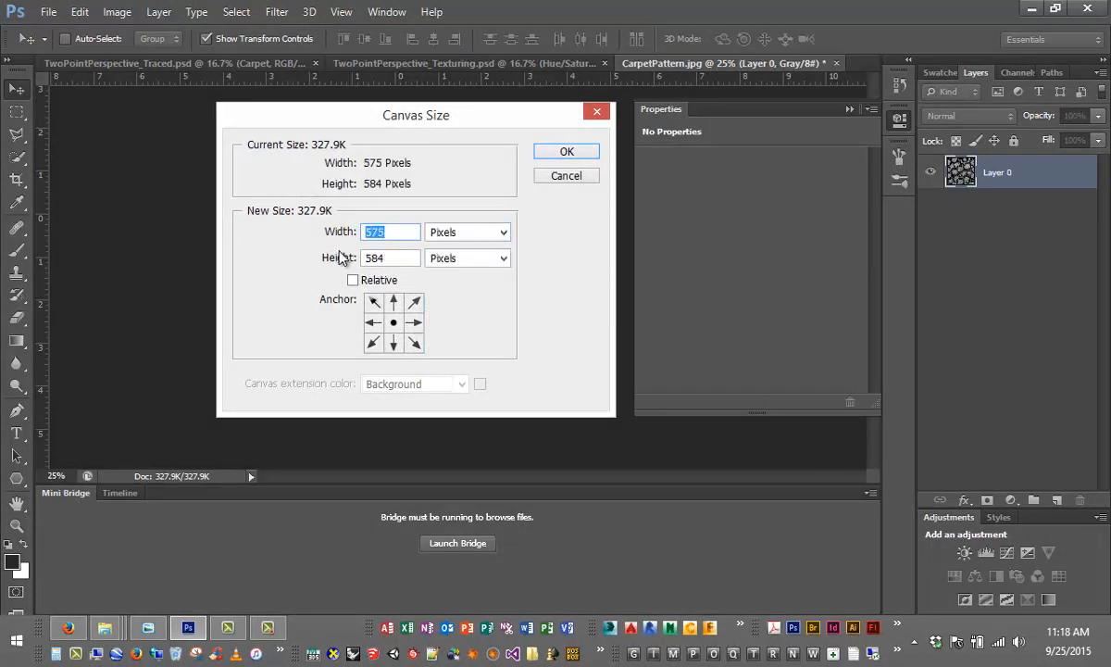
text(1500)
key(Tab)
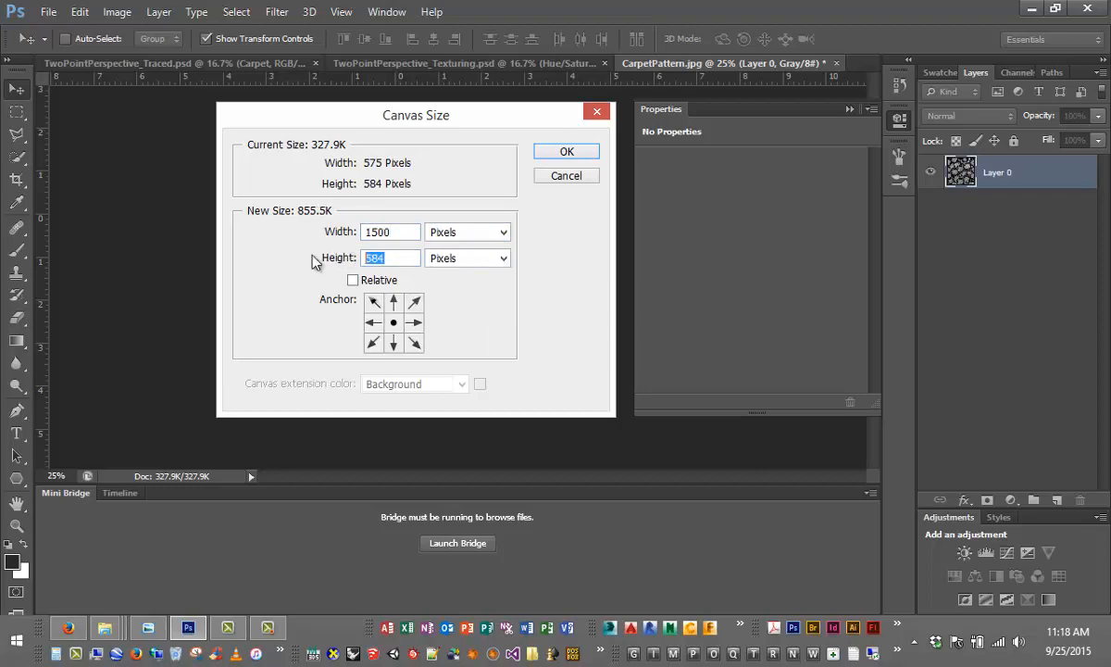
text(3600)
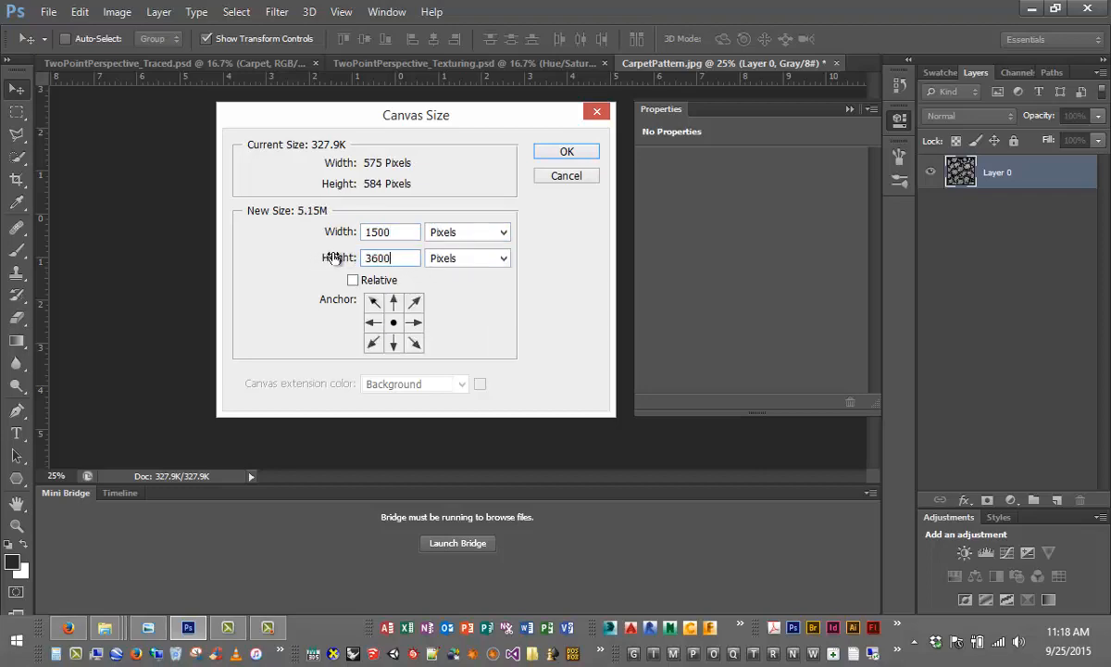
click(548, 151)
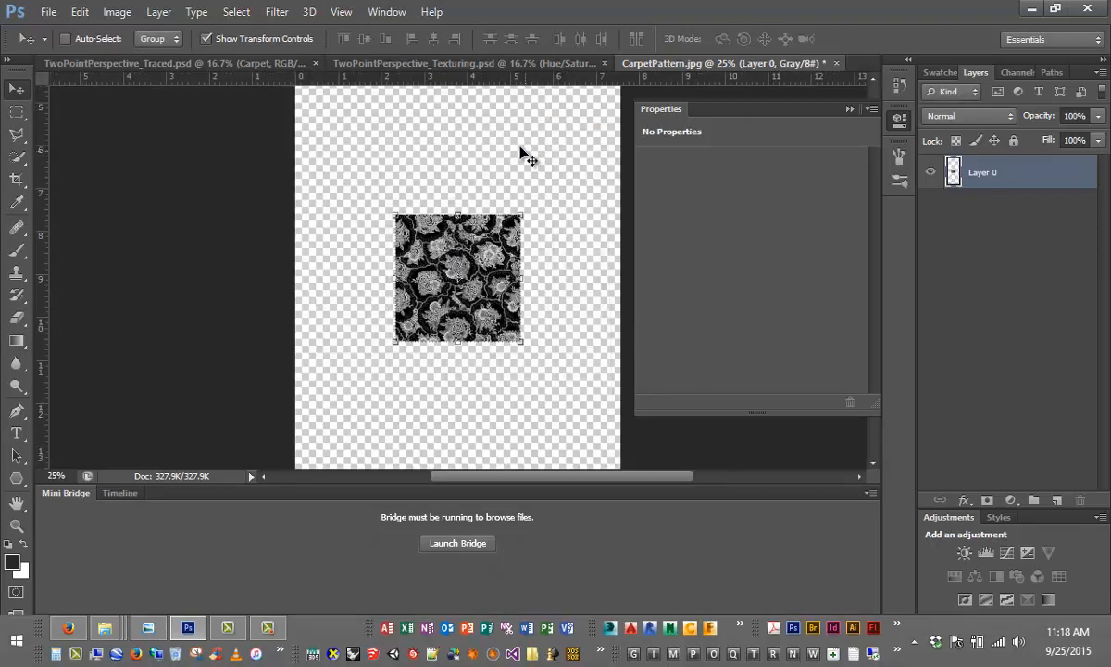
- Move the carpet tile into the upper-left corner of the enlarged canvas
key(ctrl+minus)
key(ctrl+minus)
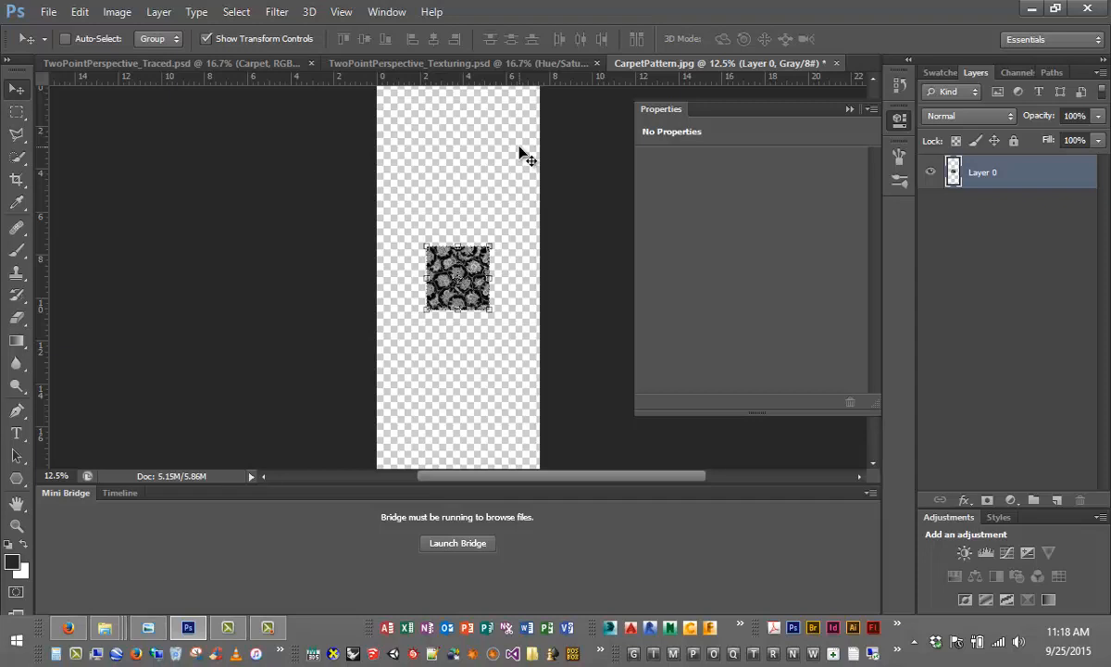
scroll(432, 265, up, 2)
scroll(434, 266, down, 3)
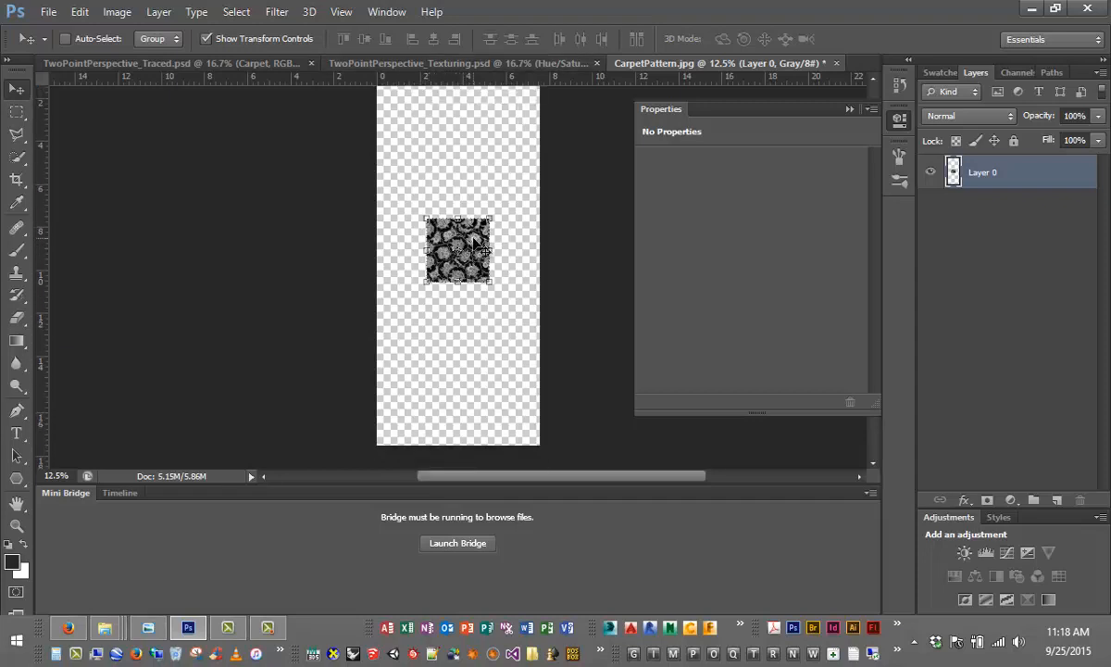
drag(473, 242, 435, 153)
scroll(435, 227, up, 5)
drag(440, 201, 429, 129)
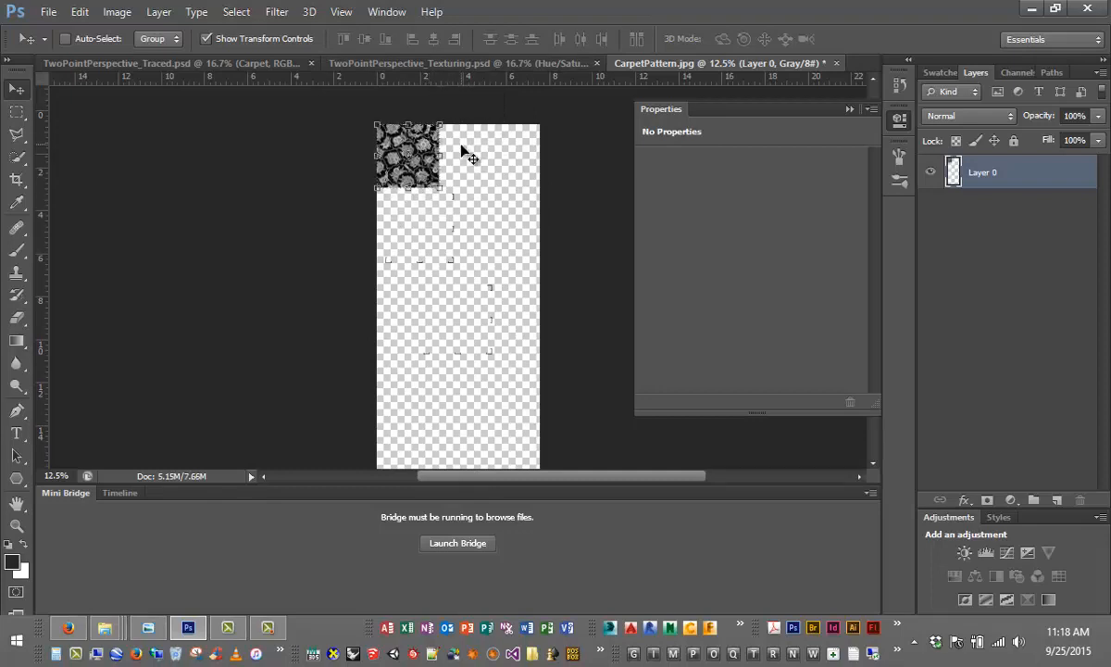
- Duplicate Layer 0 and place the copy flush against the right edge of the original carpet tile
click(995, 223)
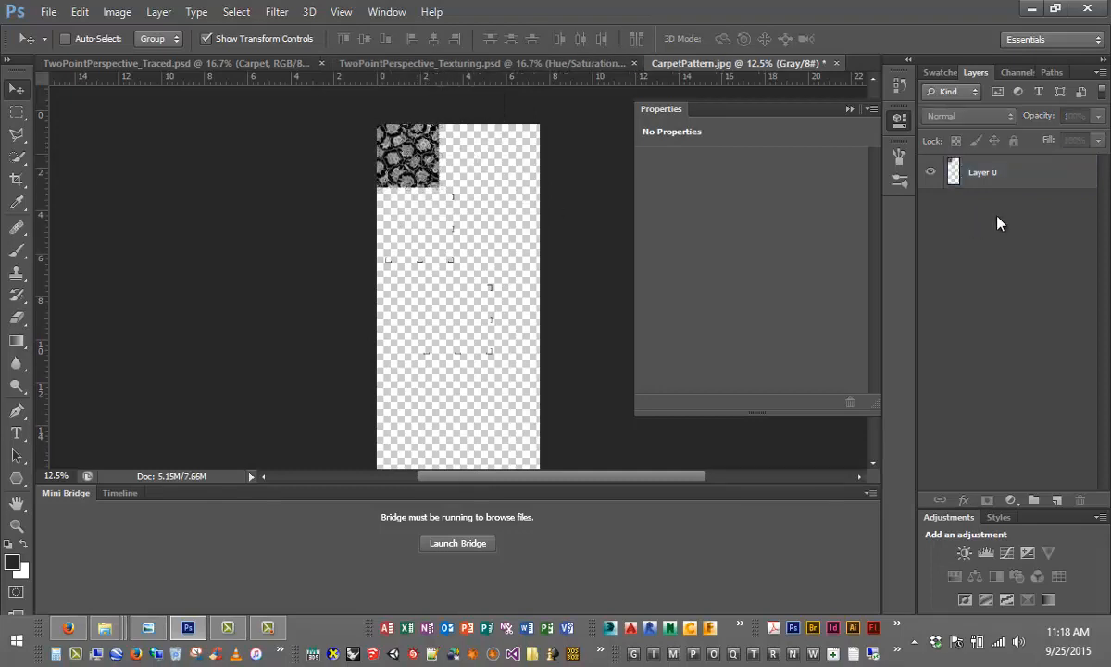
drag(1013, 177, 1056, 500)
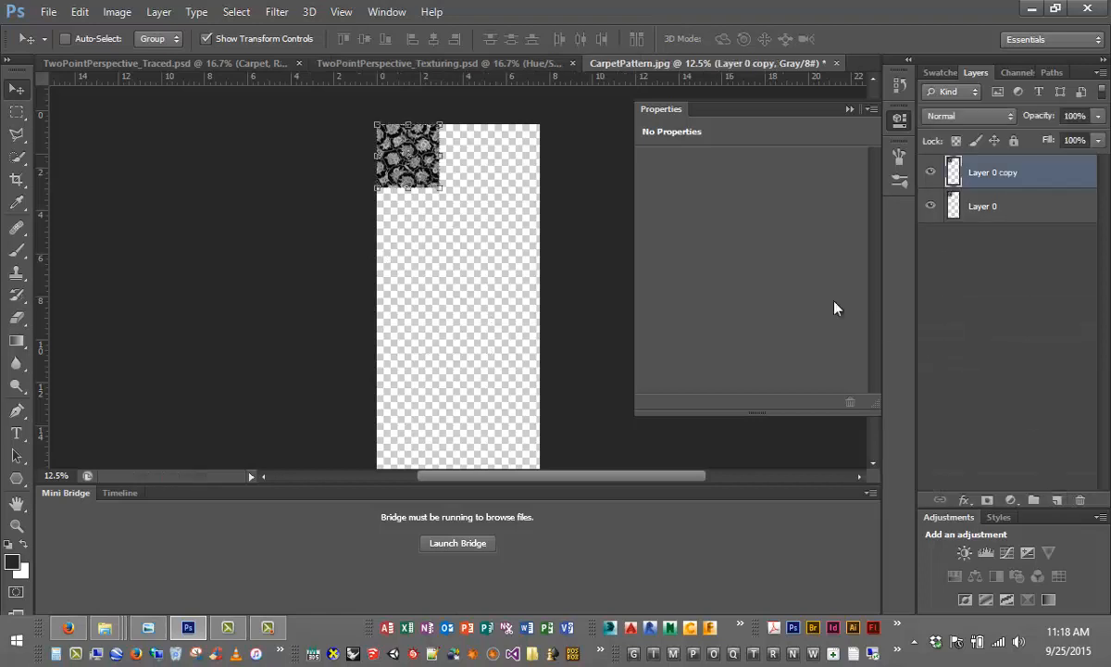
drag(419, 141, 482, 139)
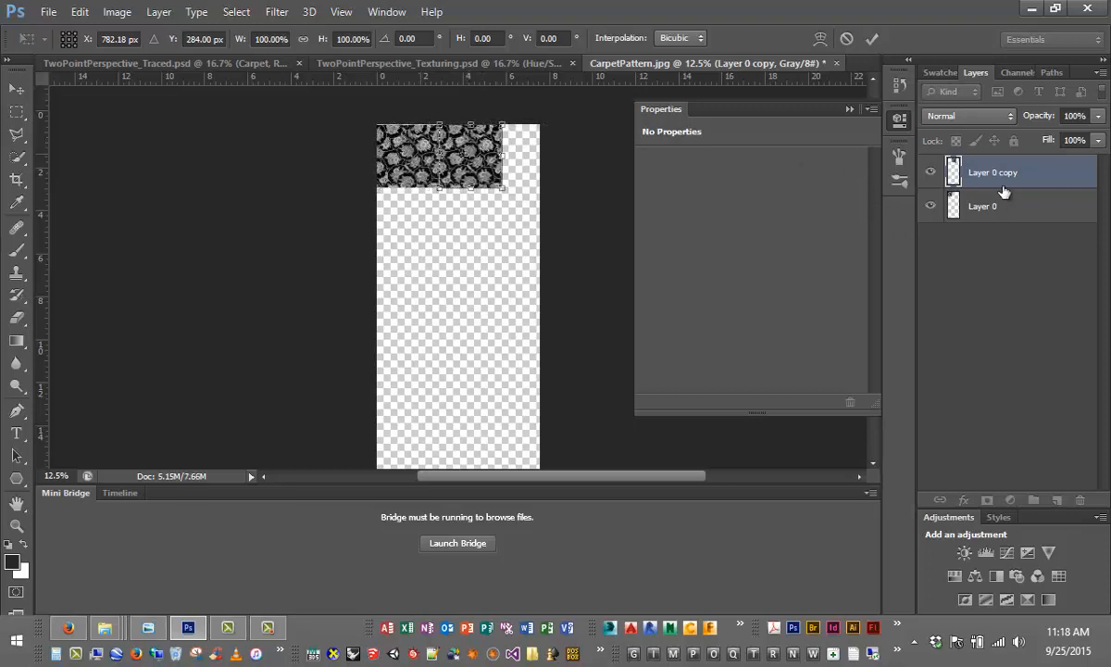
key(Escape)
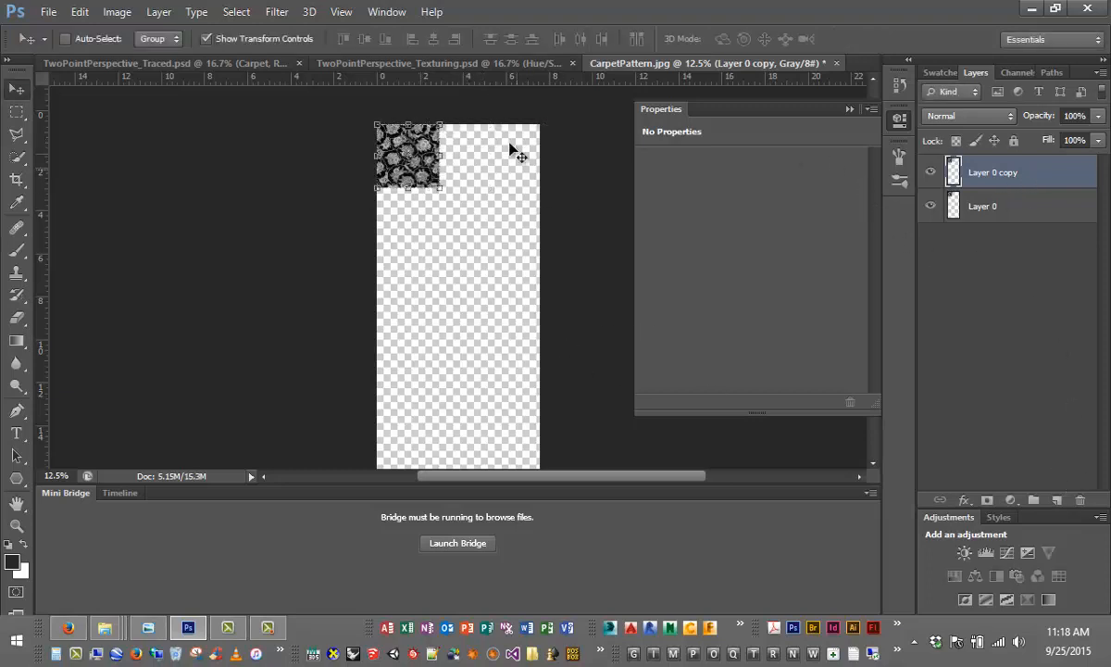
click(409, 126)
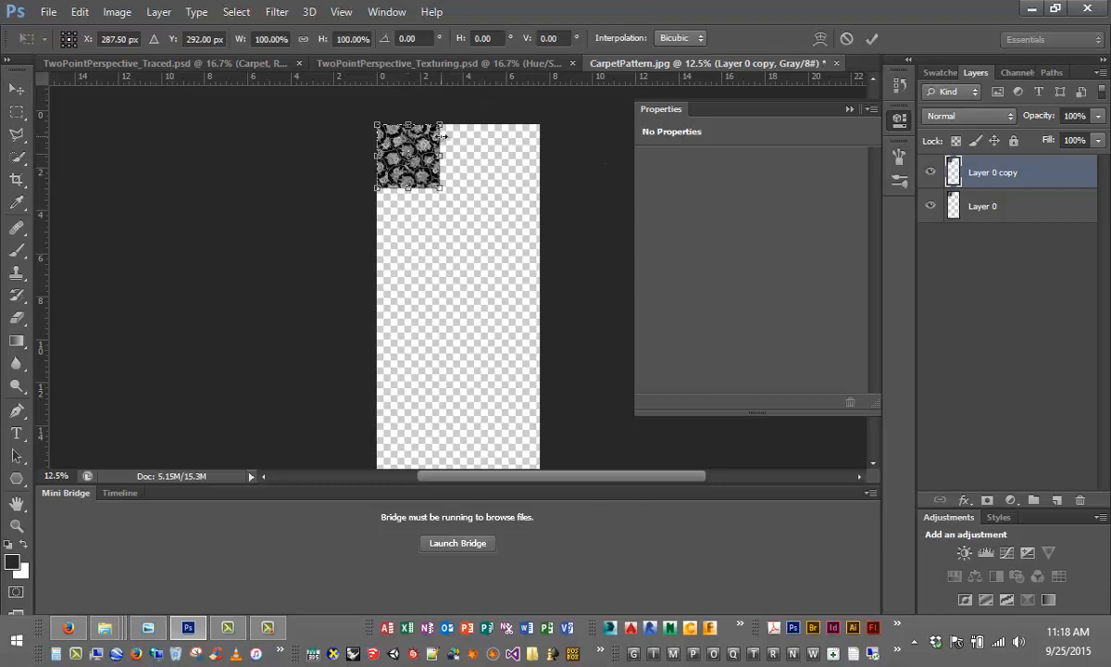
key(Escape)
drag(440, 126, 501, 126)
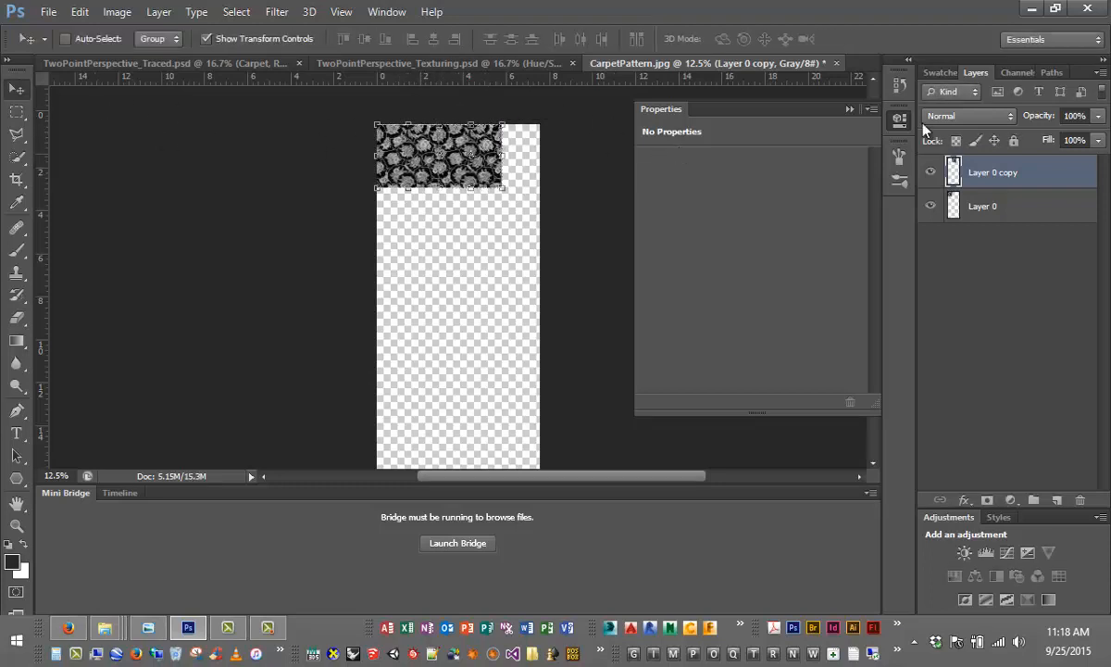
- Duplicate the carpet tile again to complete the top row, and place two more copies directly beneath its first two tiles
drag(1054, 174, 1057, 500)
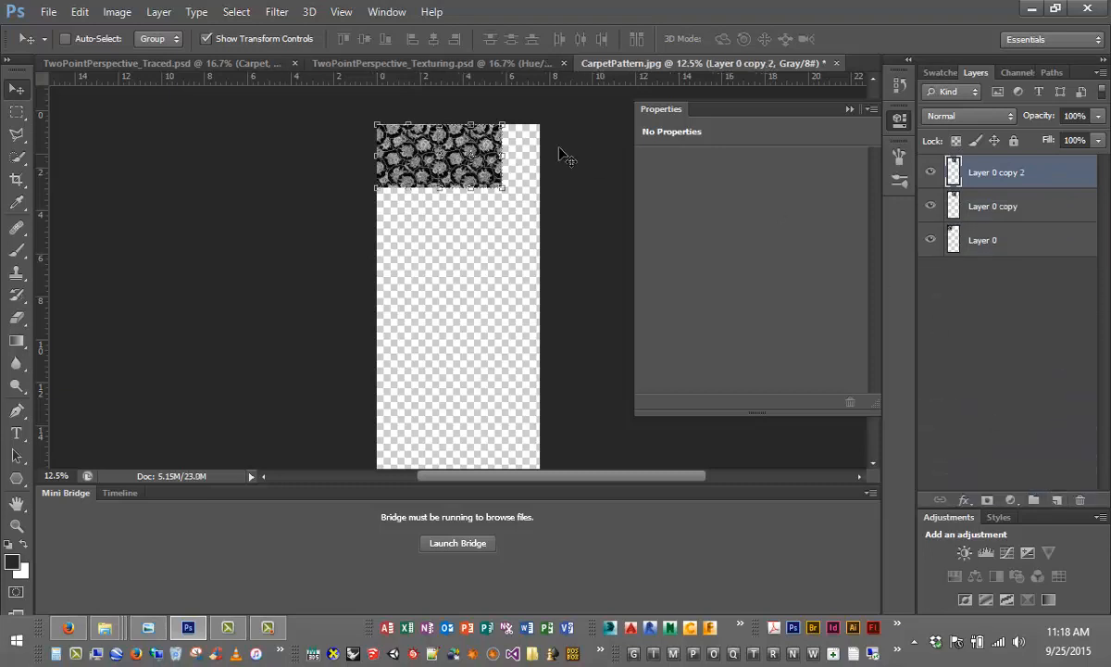
drag(483, 134, 544, 135)
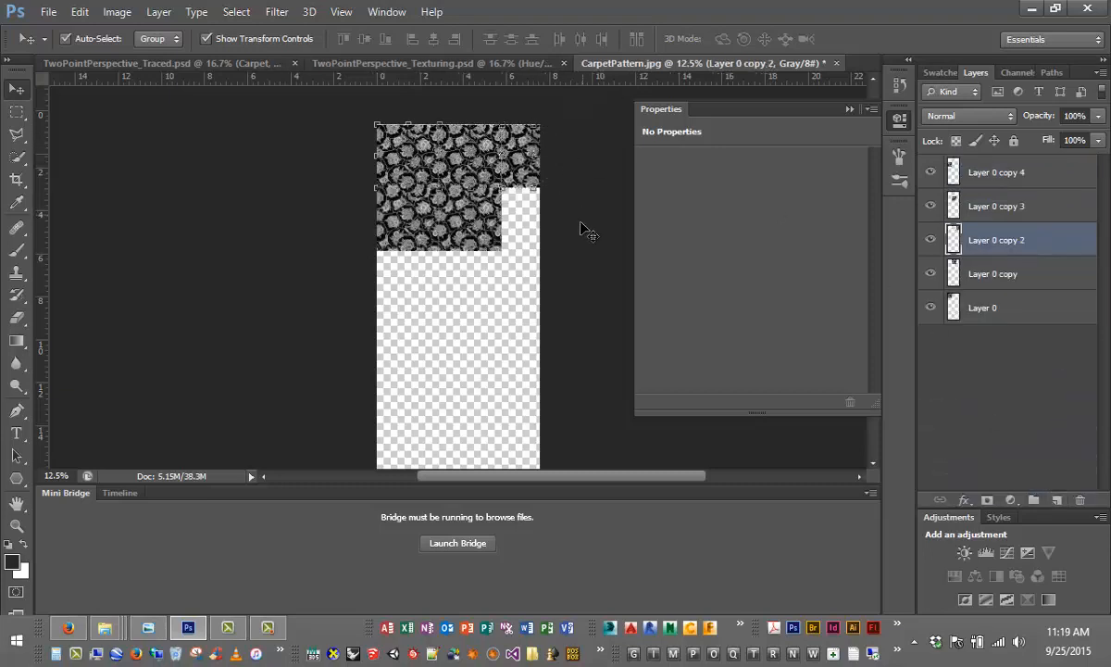
click(581, 224)
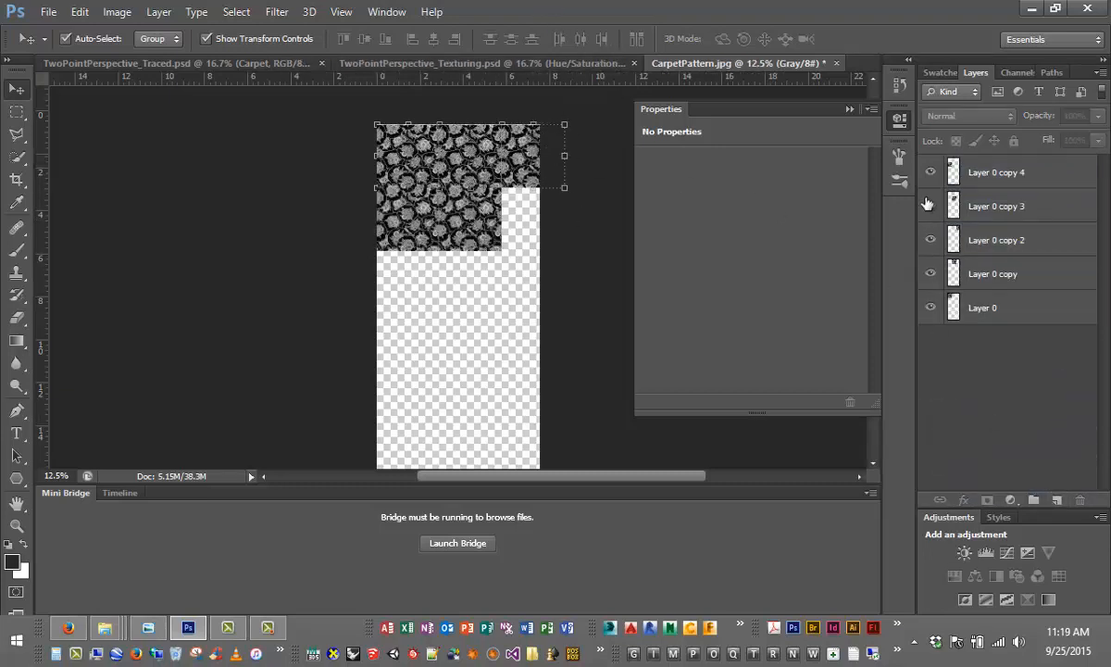
- Select all five carpet tile layers and merge them into one layer
click(959, 303)
shift+click(1013, 174)
right_click(1014, 174)
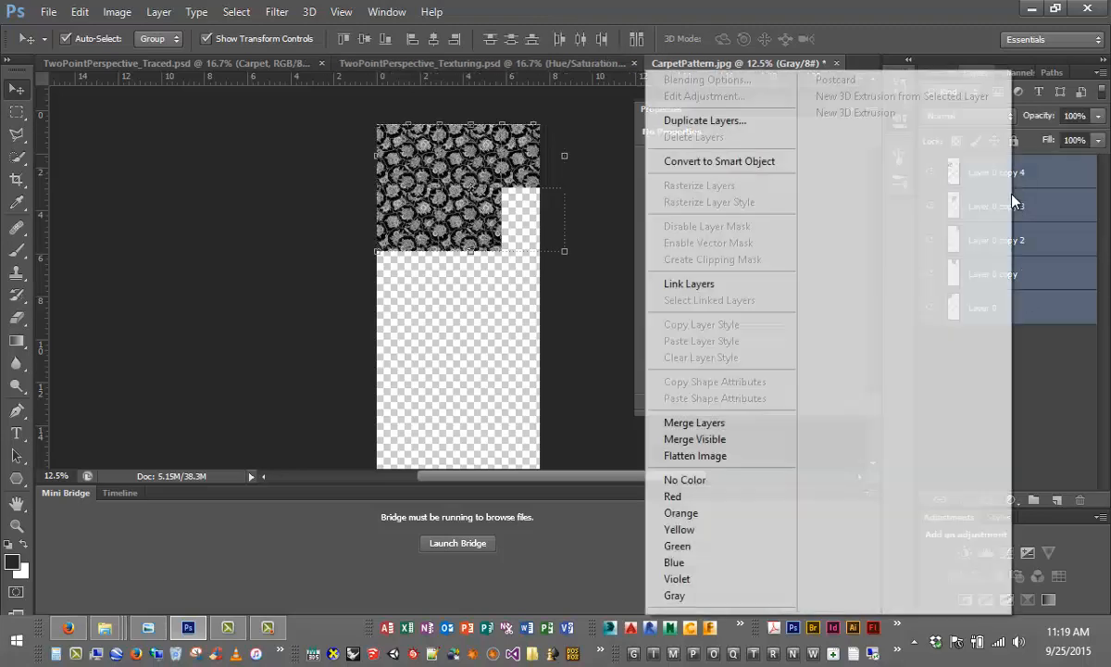
click(675, 423)
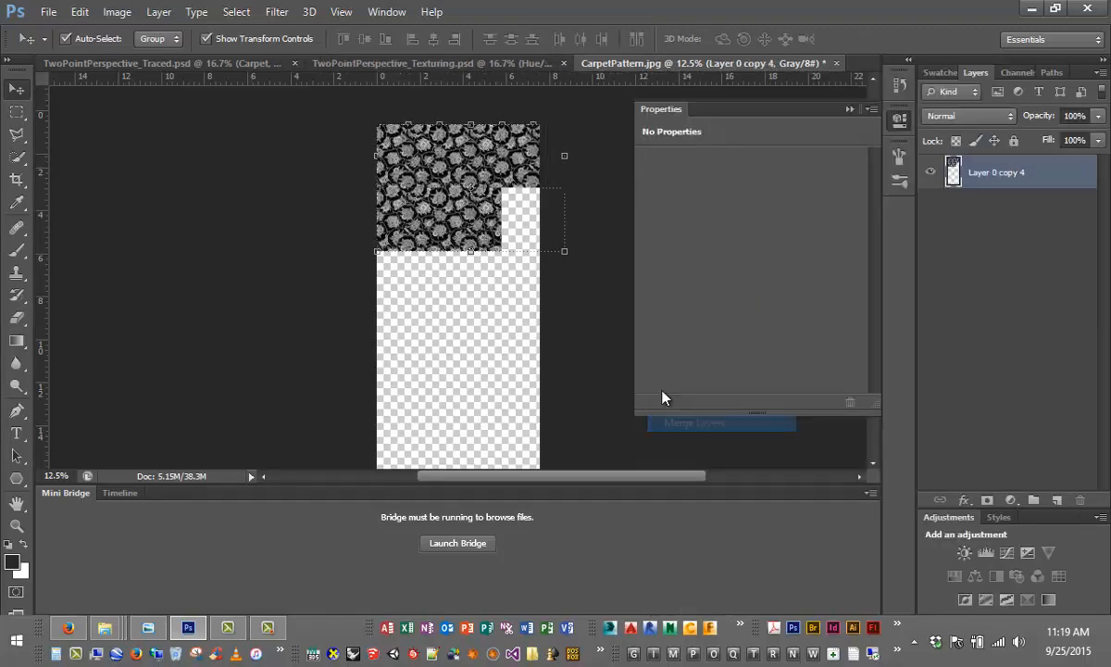
- Duplicate the merged carpet block directly below itself, and duplicate both blocks downward to reach the bottom of the canvas
drag(1041, 172, 1057, 500)
drag(451, 220, 475, 347)
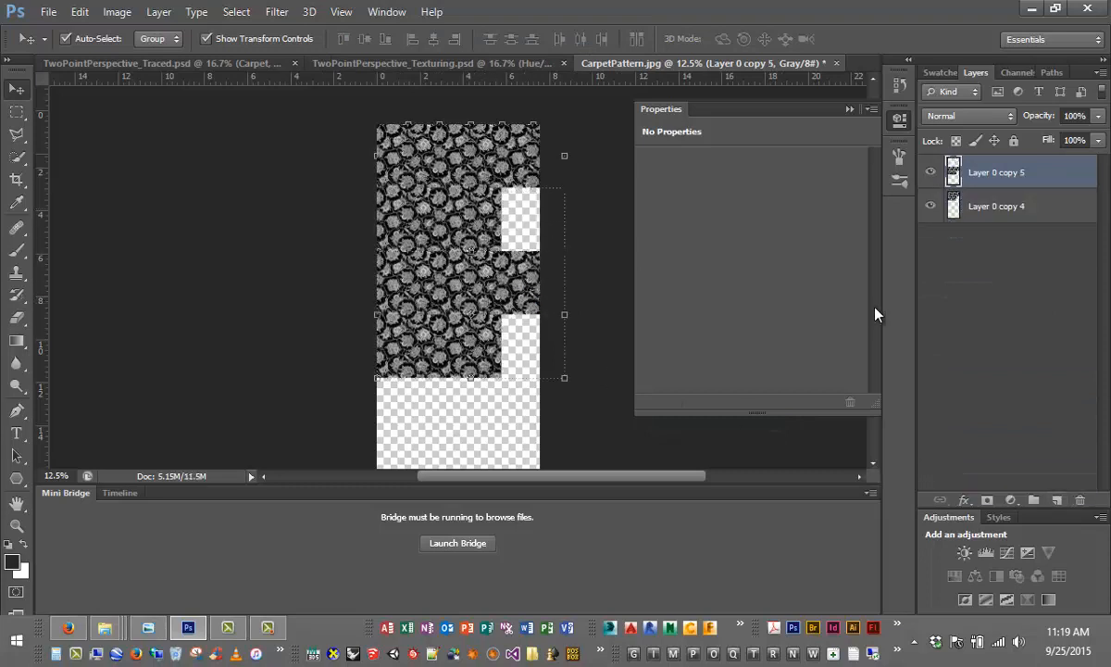
click(958, 205)
shift+click(1018, 186)
drag(1017, 192, 1057, 500)
drag(473, 206, 475, 408)
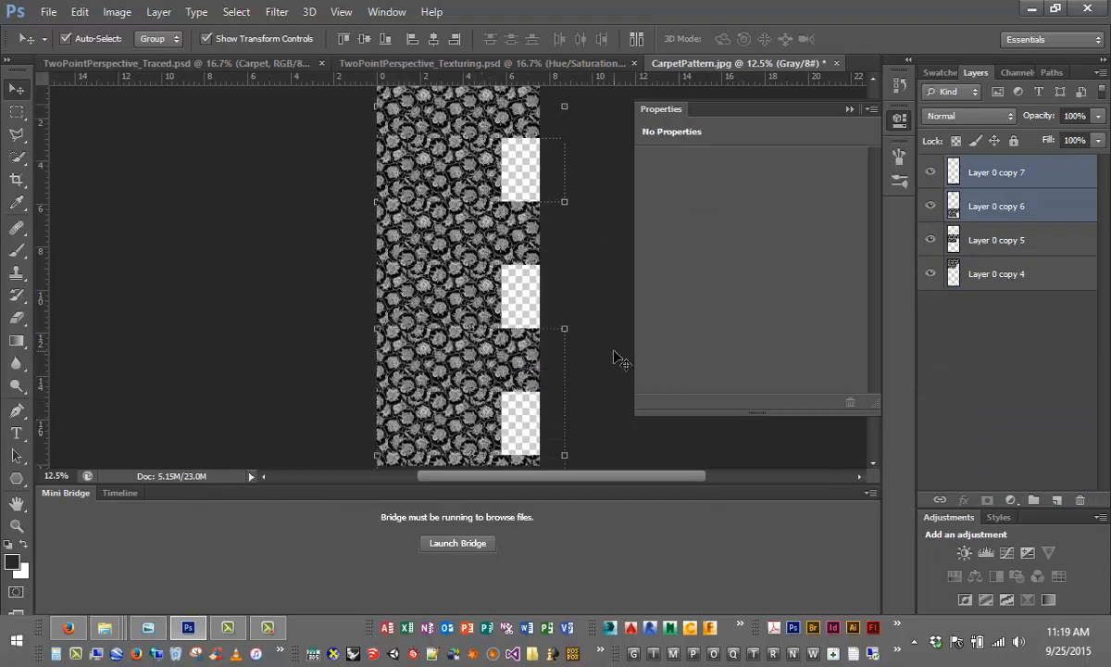
- Duplicate all four carpet blocks and offset the copies about 5.68 in right and 2.95 in down to fill the gaps along the right edge
drag(489, 243, 615, 307)
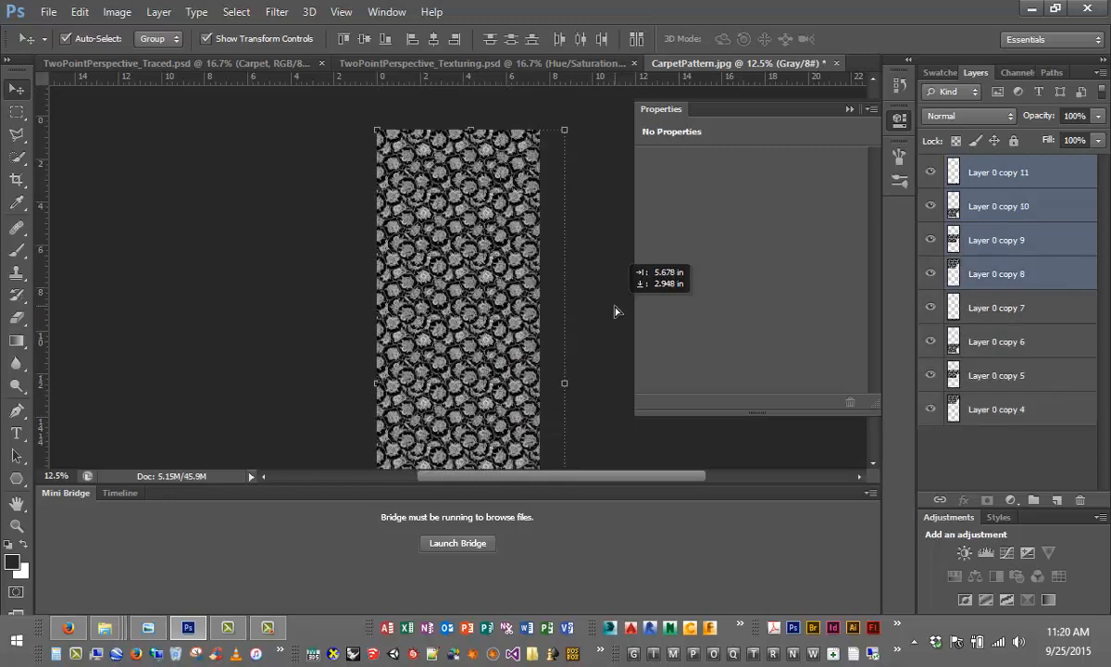
click(231, 244)
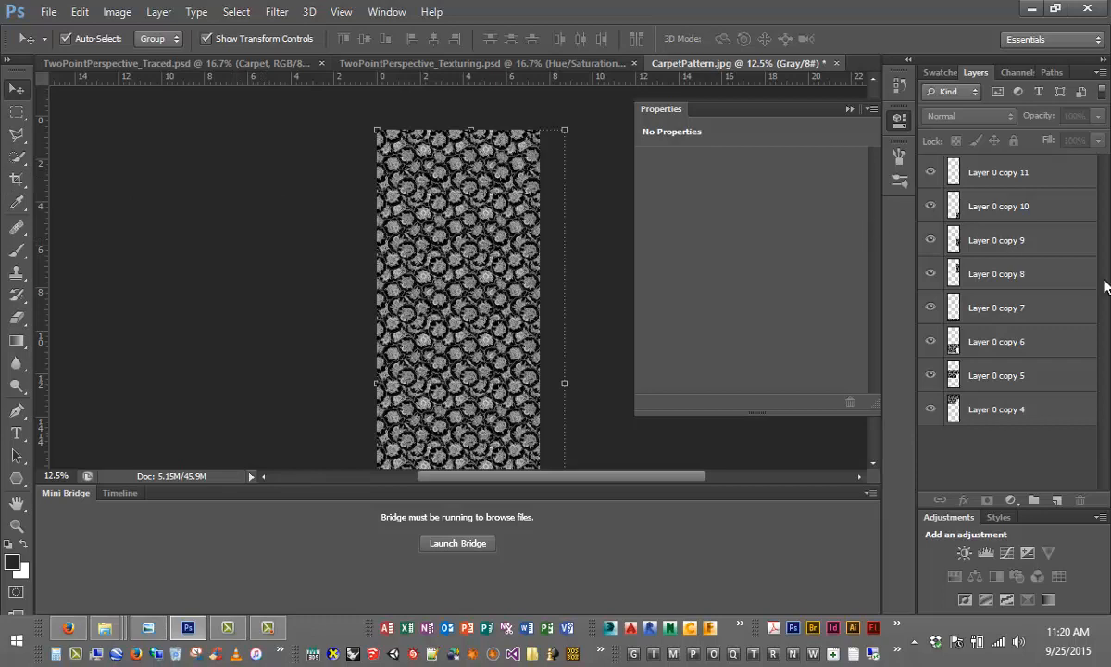
double_click(1027, 271)
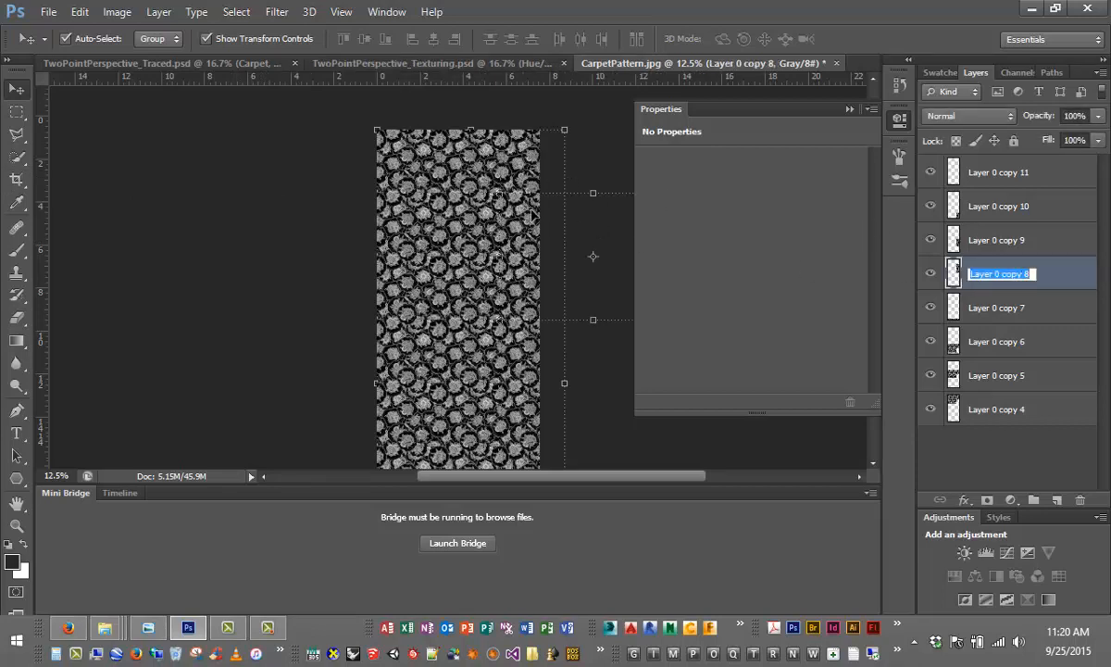
- Crop the image to the existing canvas bounds with Delete Cropped Pixels enabled to remove the overhanging carpet pattern
click(17, 178)
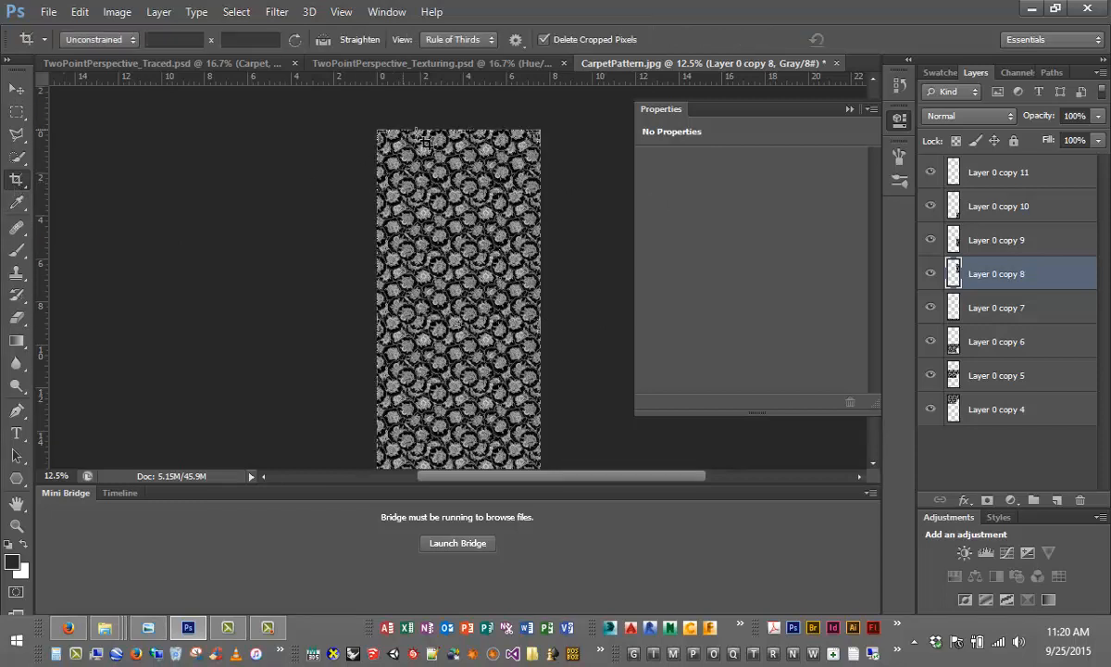
click(398, 131)
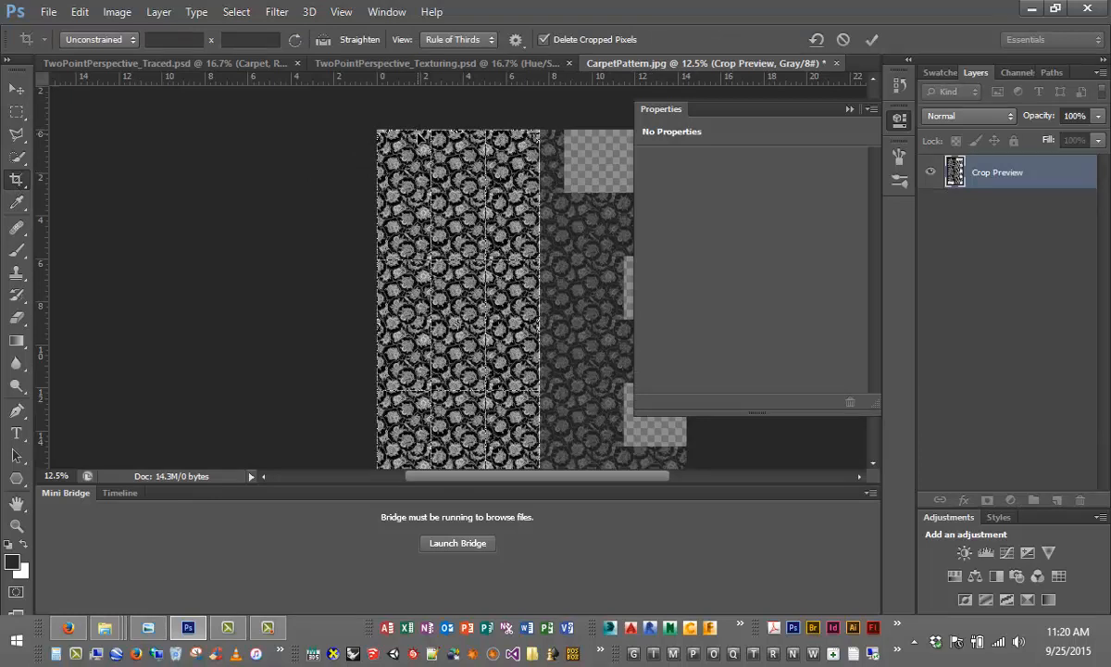
key(Return)
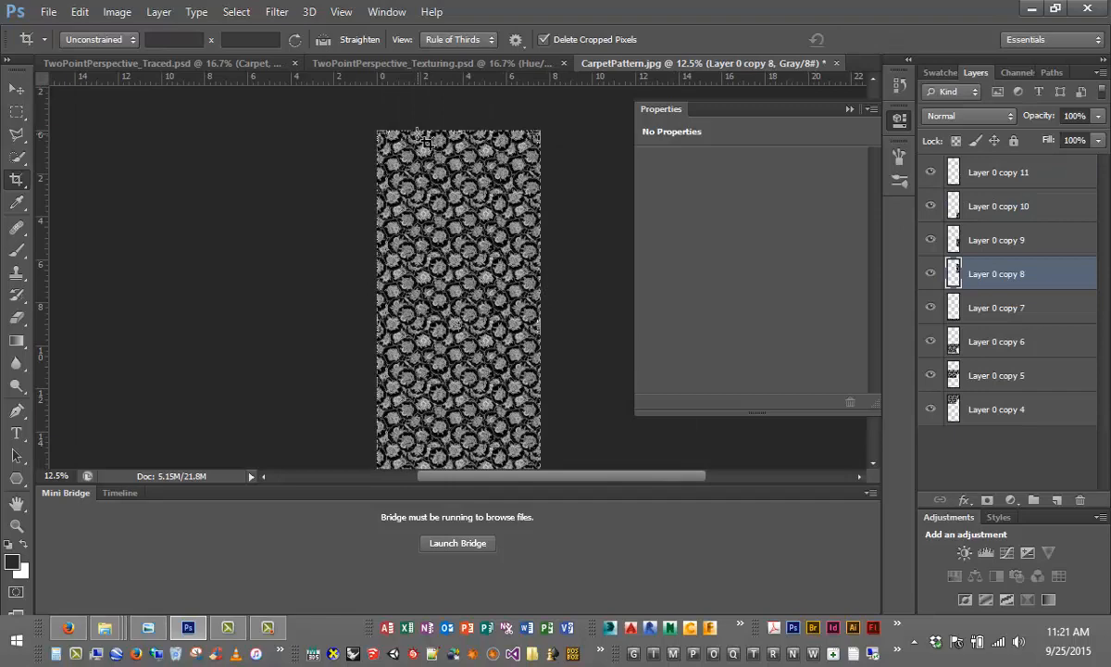
- Select all the carpet layers from Layer 0 copy 4 through Layer 0 copy 11 and merge them into one layer
click(975, 394)
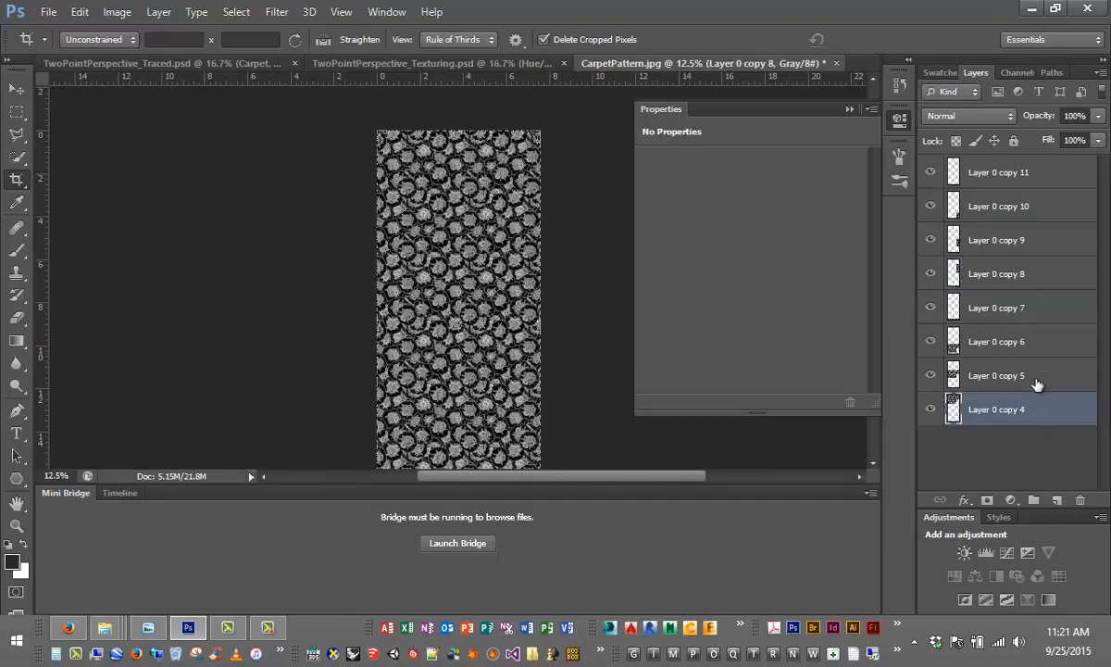
shift+click(1016, 166)
right_click(1016, 170)
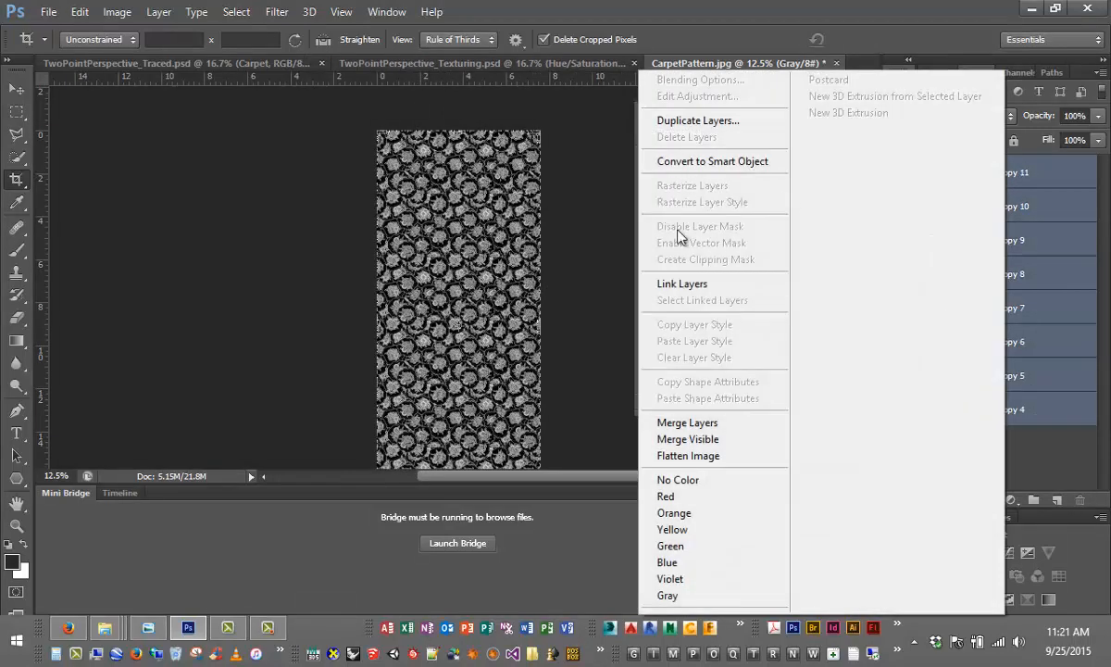
click(685, 422)
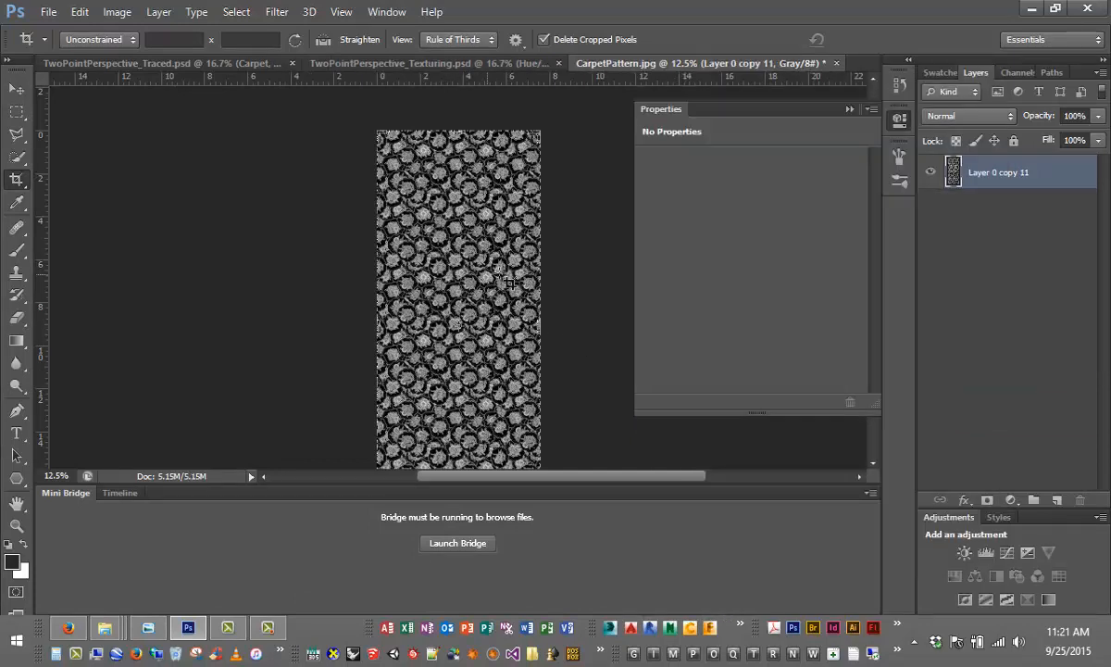
- Switch to the InitialTextures window in File Explorer and go back to the Illustrator folder
click(104, 628)
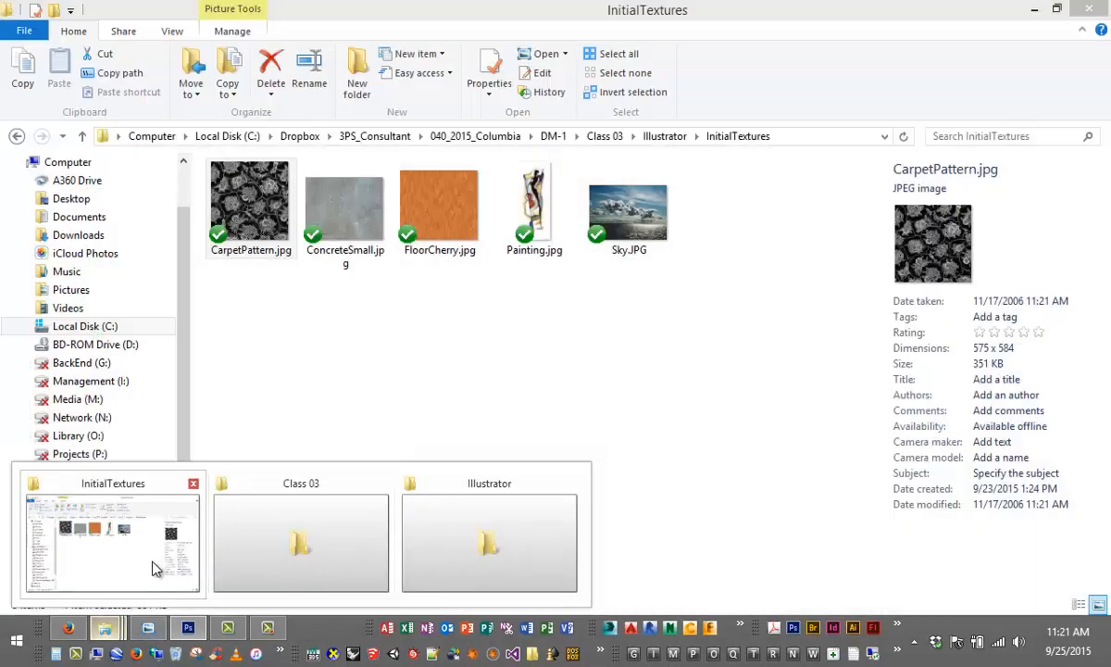
click(119, 534)
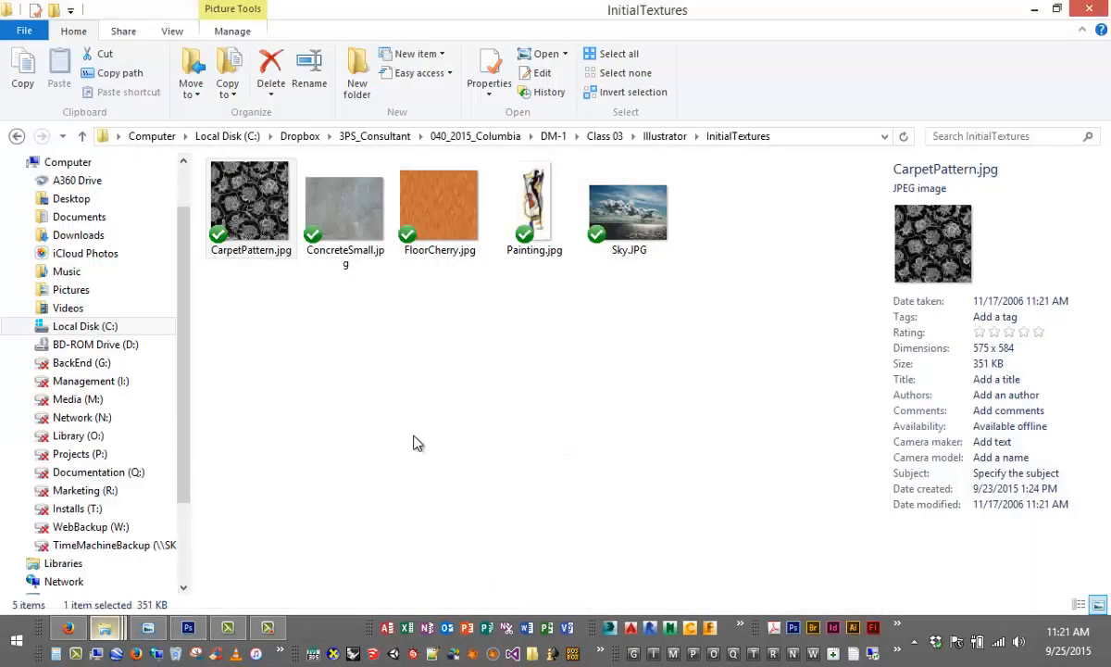
click(16, 136)
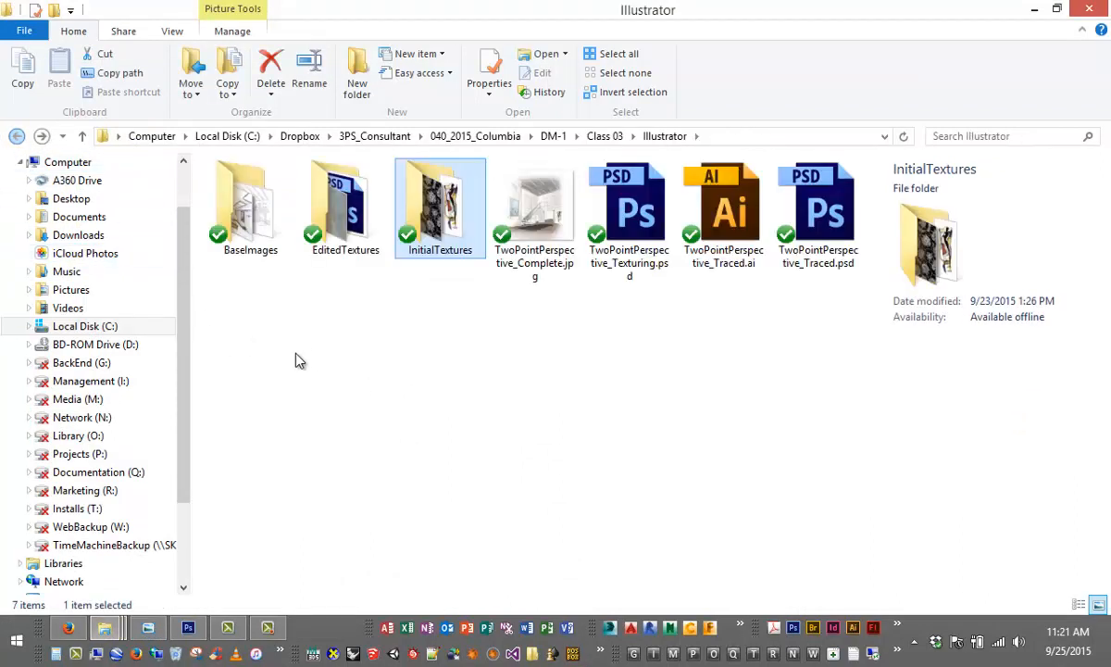